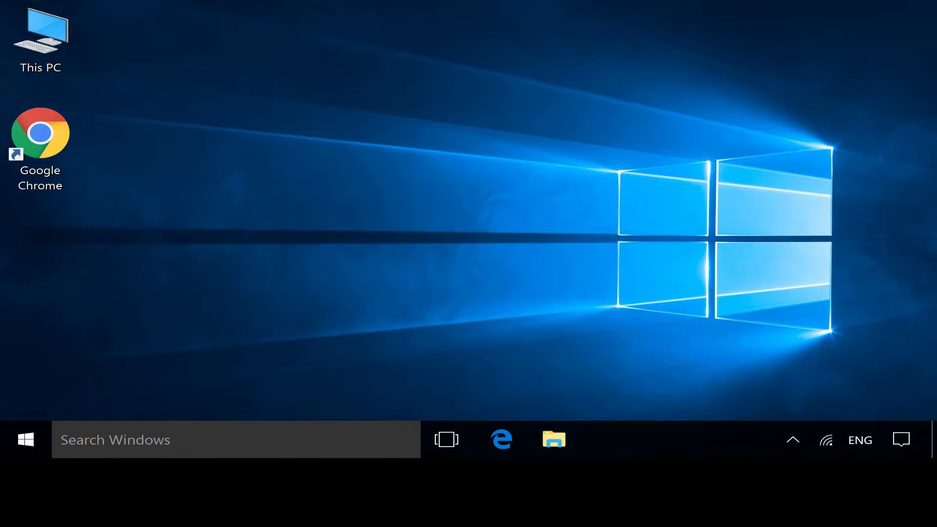
- Launch Google Chrome and go to support.hp.com/drivers
left_click(41, 133)
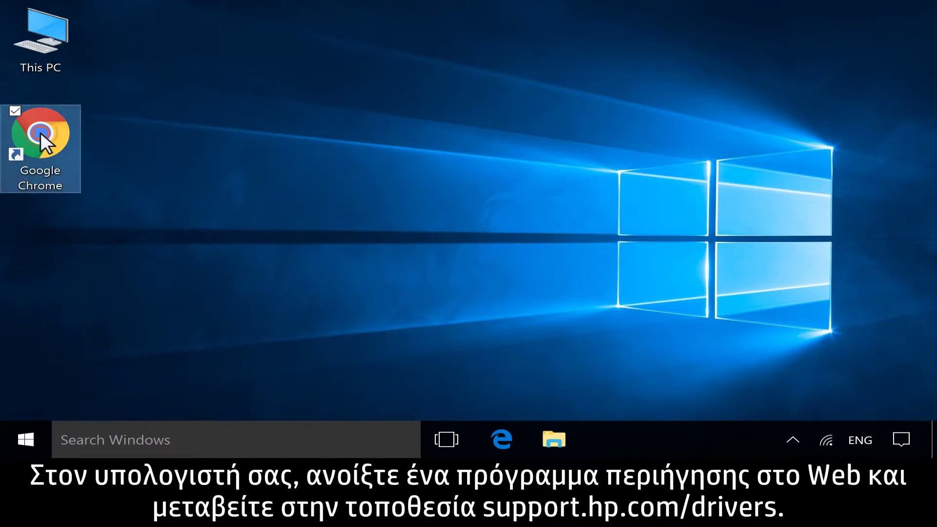
double_click(40, 133)
type("supp")
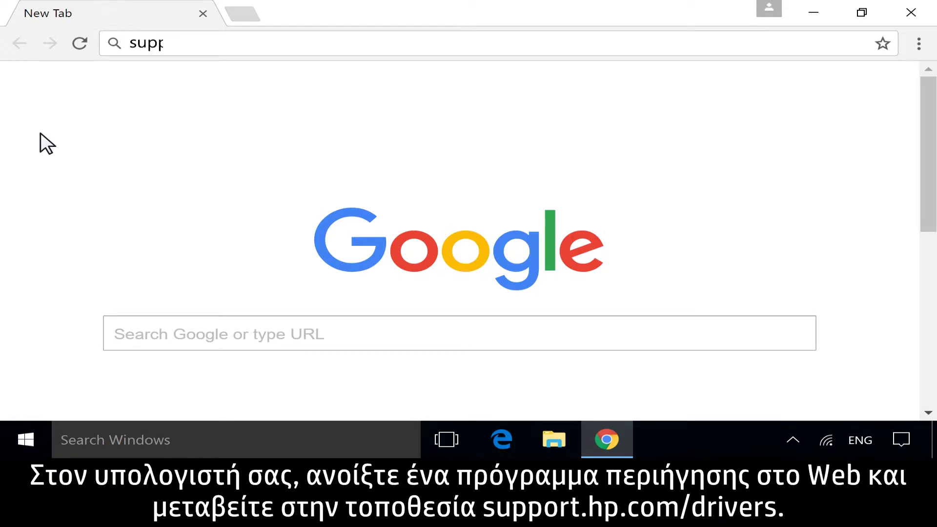
type("ort.hp.com/driv")
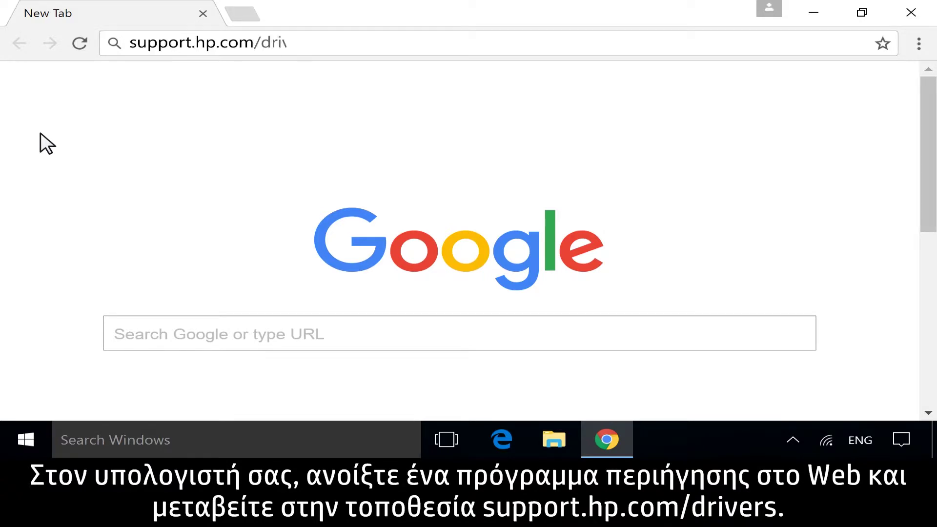
type("ers")
key("Return")
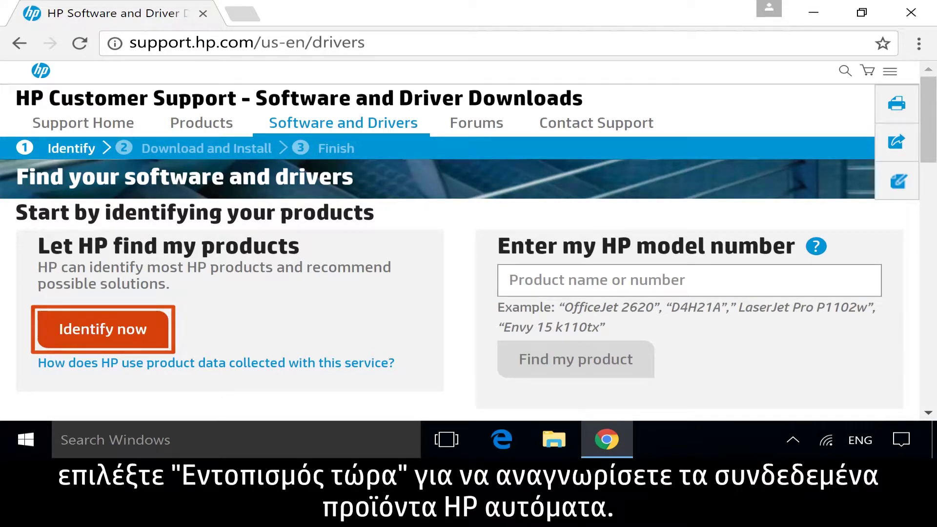
- Search HP support by model number for 'HP OMEN Notebook - 15t'
left_click(506, 280)
type("HP OMEN Notebook -")
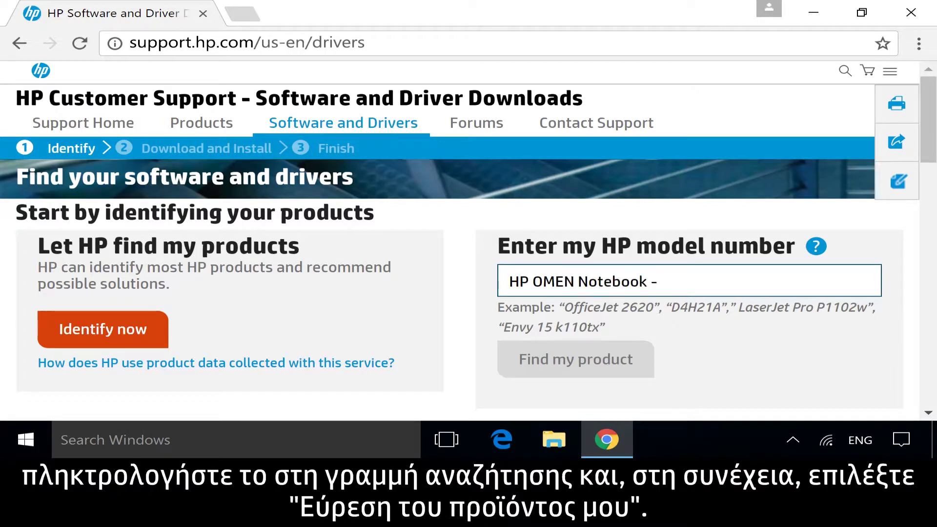
type(" 15t")
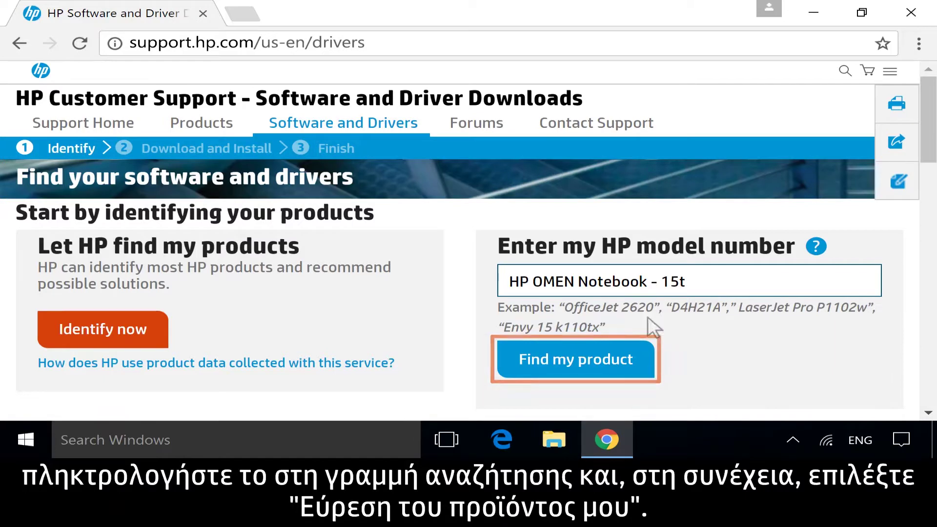
left_click(598, 360)
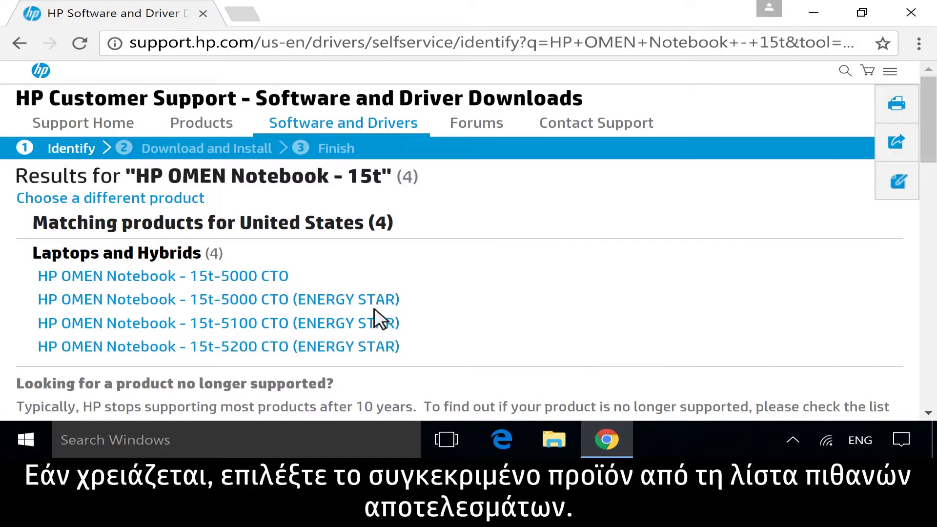
- Select the HP OMEN Notebook - 15t-5000 CTO result to open its driver page
left_click(234, 276)
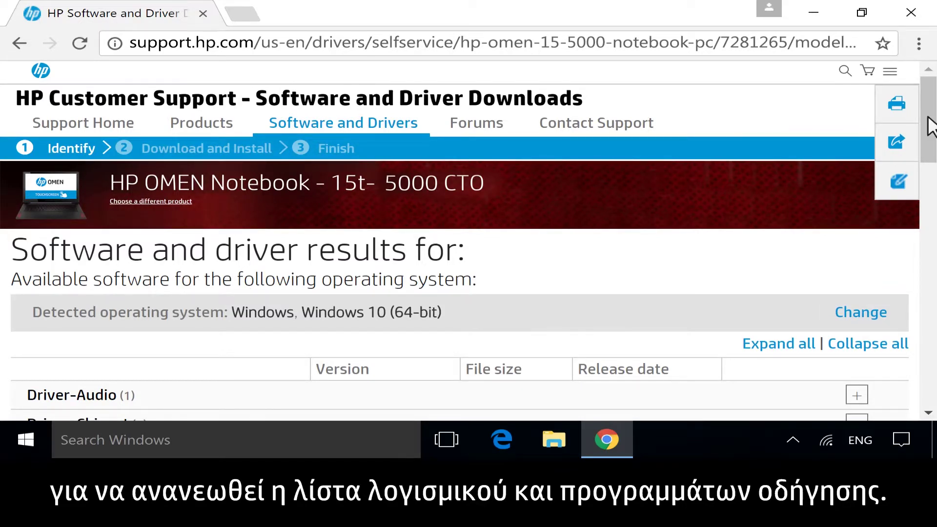
left_click_drag(927, 124, 930, 229)
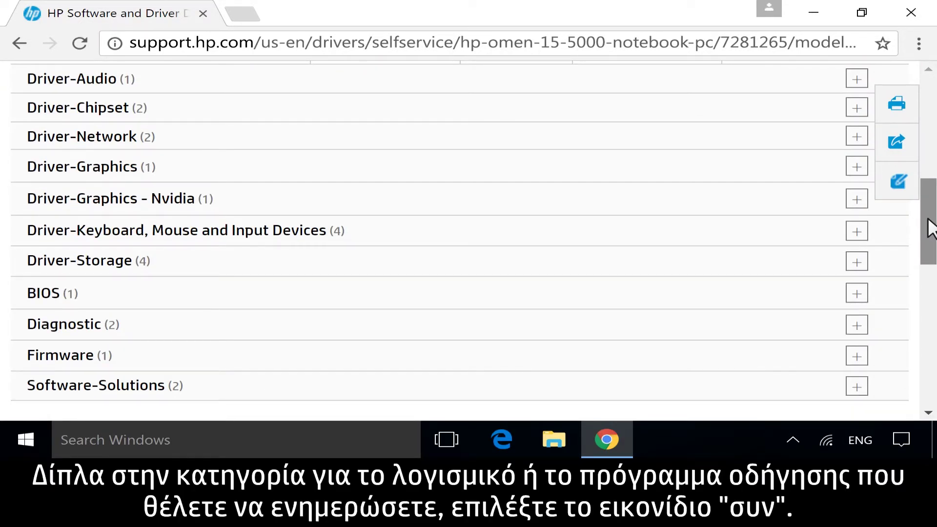
- Expand Driver-Network and show the Intel Wireless LAN Drivers details
left_click(857, 137)
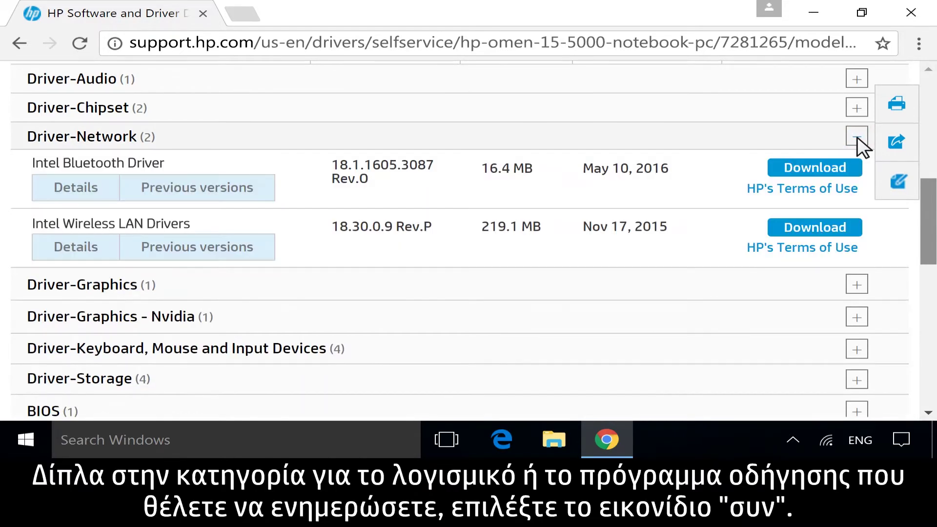
left_click(80, 248)
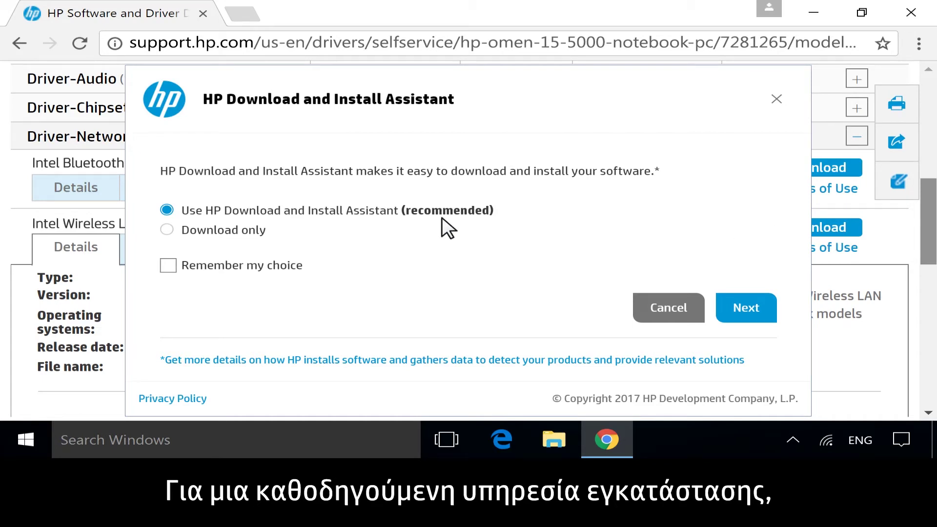
- Choose 'Use HP Download and Install Assistant (recommended)' for the wireless LAN driver download
left_click(166, 210)
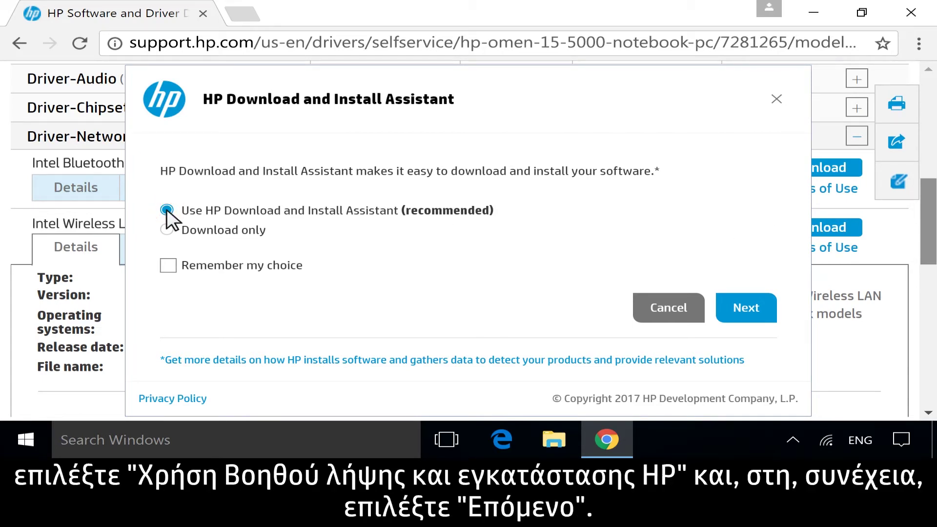